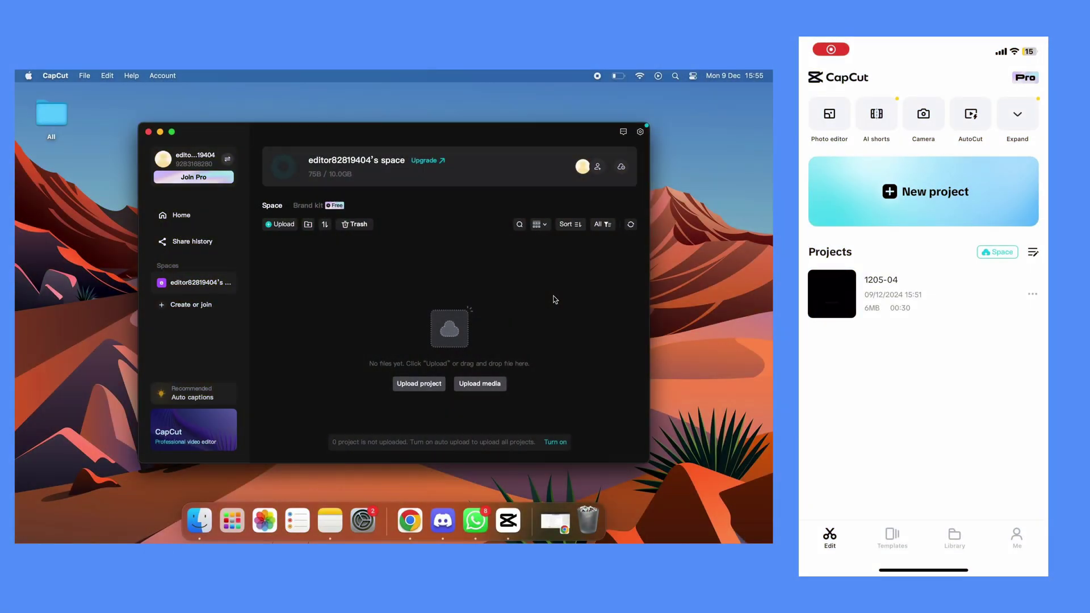
# Step: Sign the phone's CapCut app out of its current account from the profile settings
pyautogui.click(1016, 536)
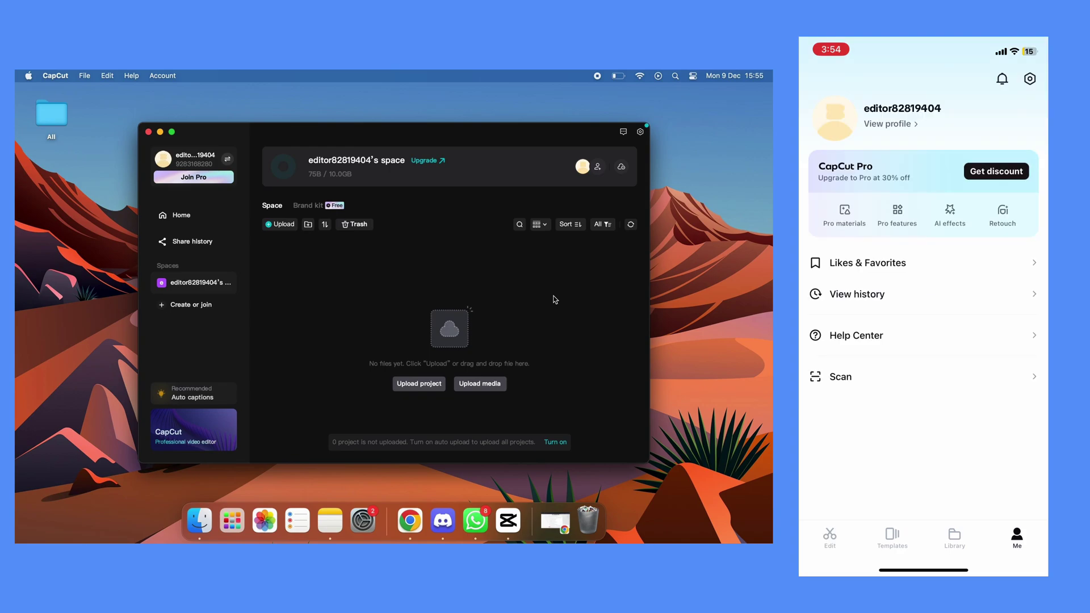
pyautogui.click(1030, 79)
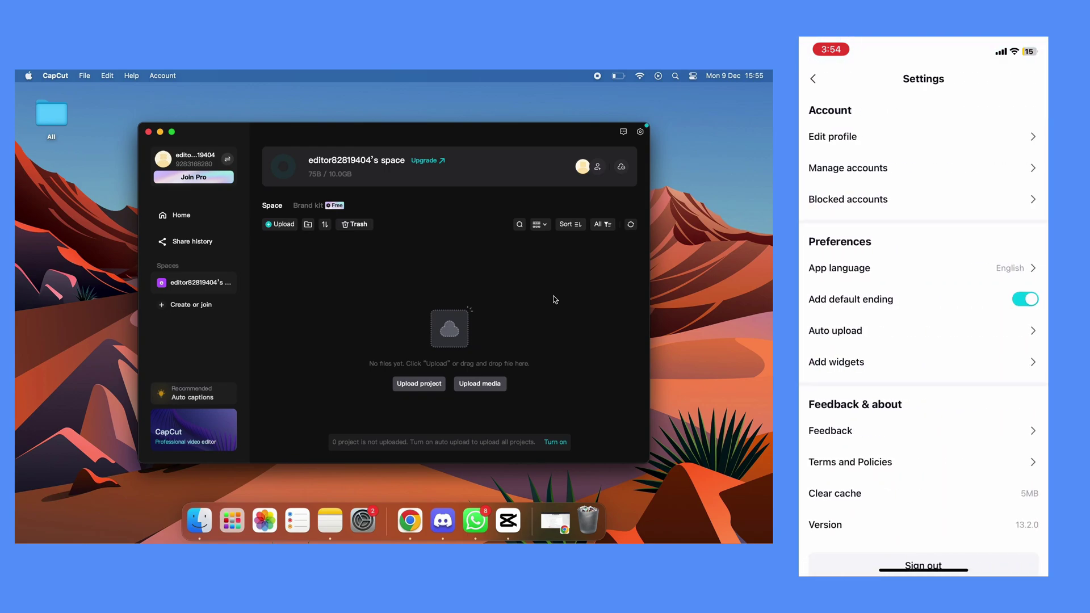
pyautogui.scroll(-3, 924, 341)
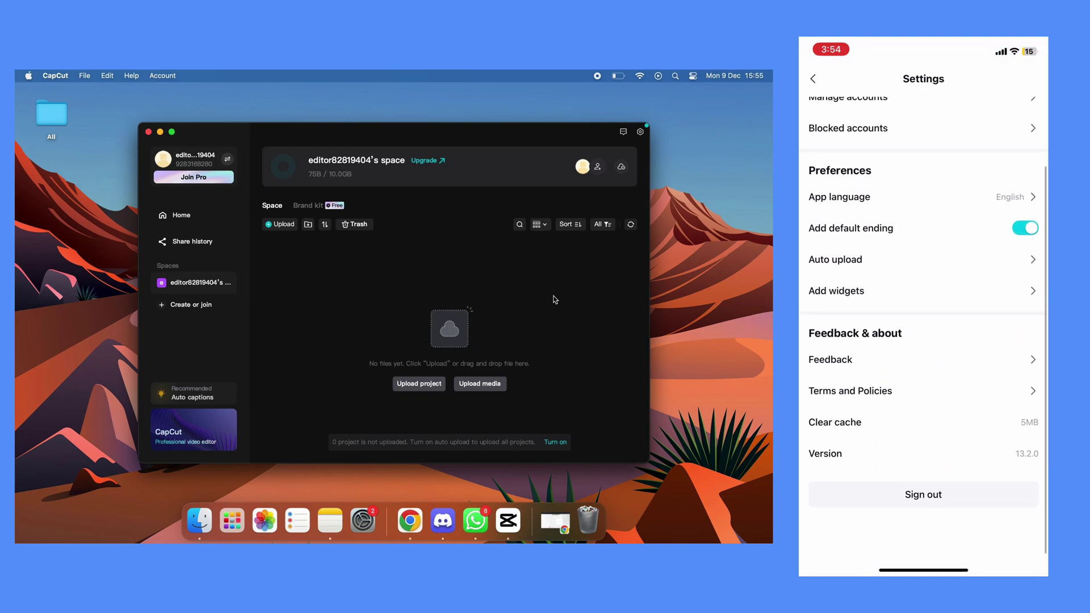
pyautogui.click(923, 494)
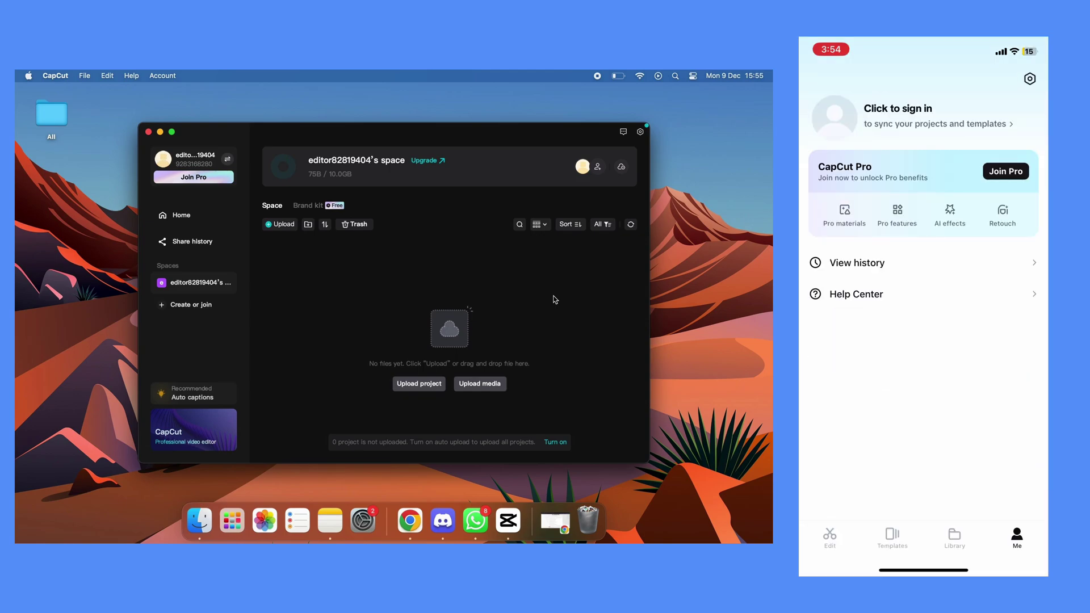
# Step: Sign the phone back in with Google, choosing the other Google account
pyautogui.click(898, 108)
pyautogui.click(923, 314)
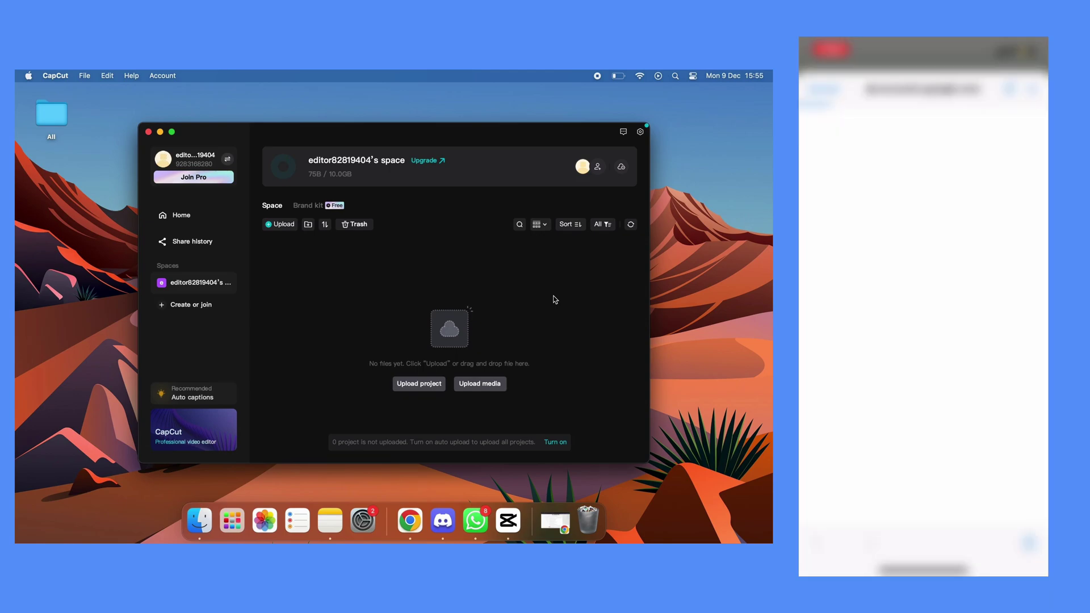
pyautogui.click(886, 182)
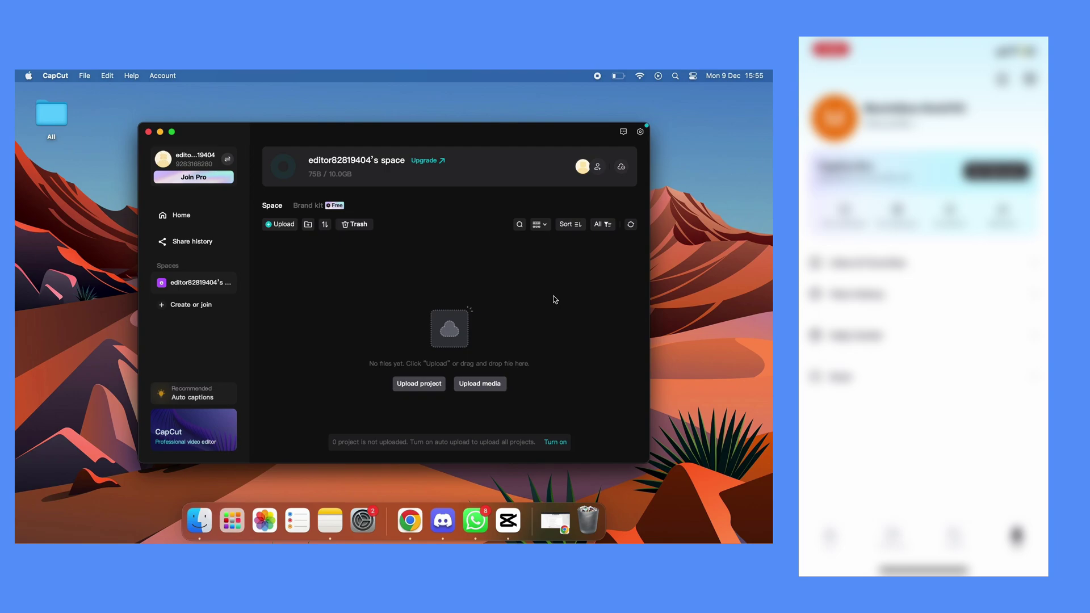
# Step: Sign the desktop CapCut app out and bring up its sign-in options
pyautogui.click(226, 159)
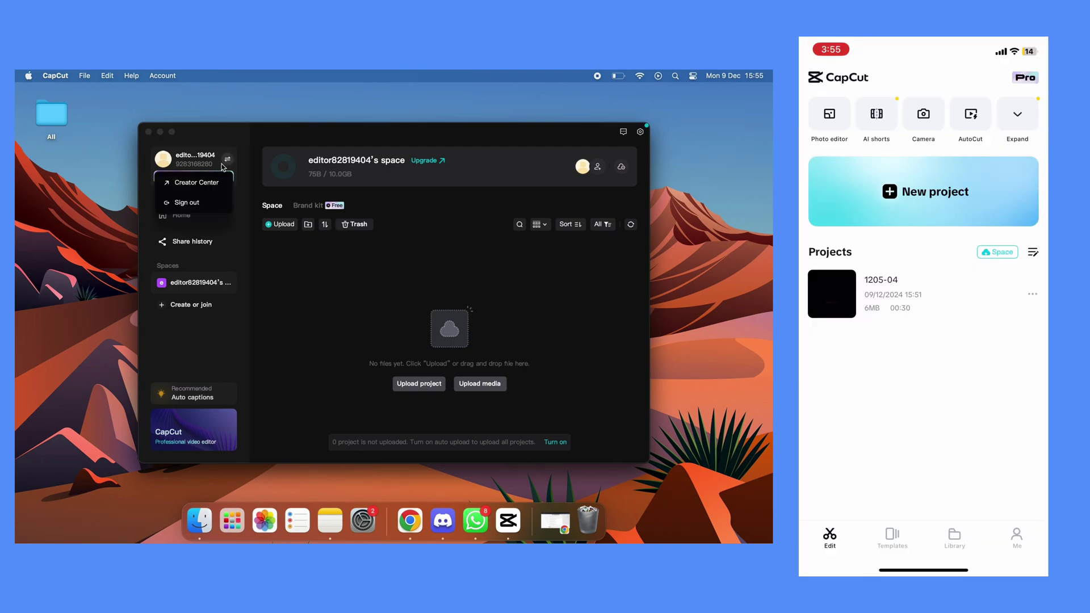
pyautogui.click(196, 203)
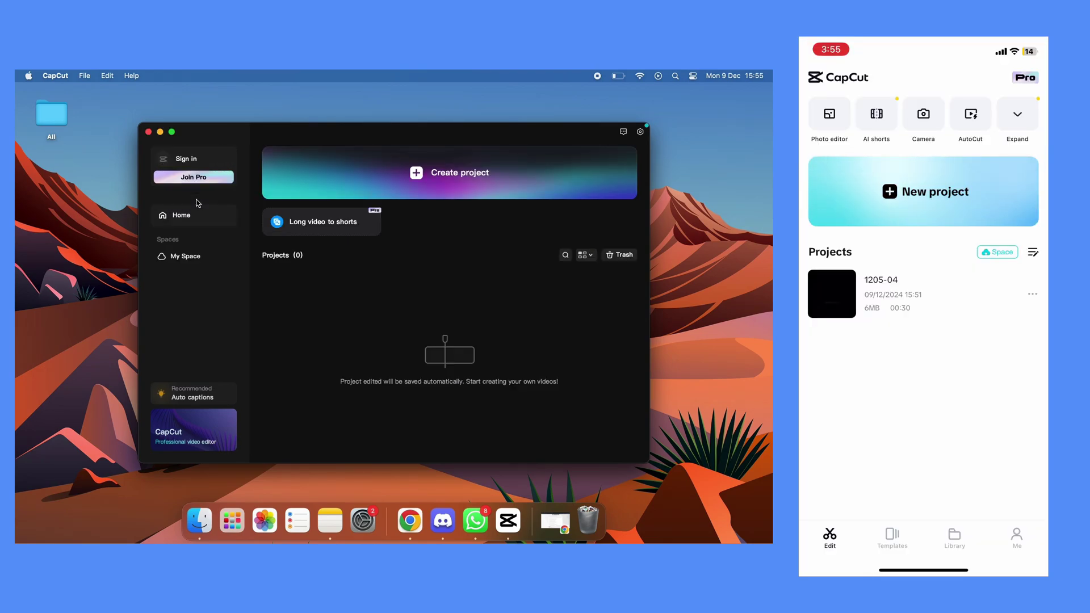
pyautogui.click(210, 176)
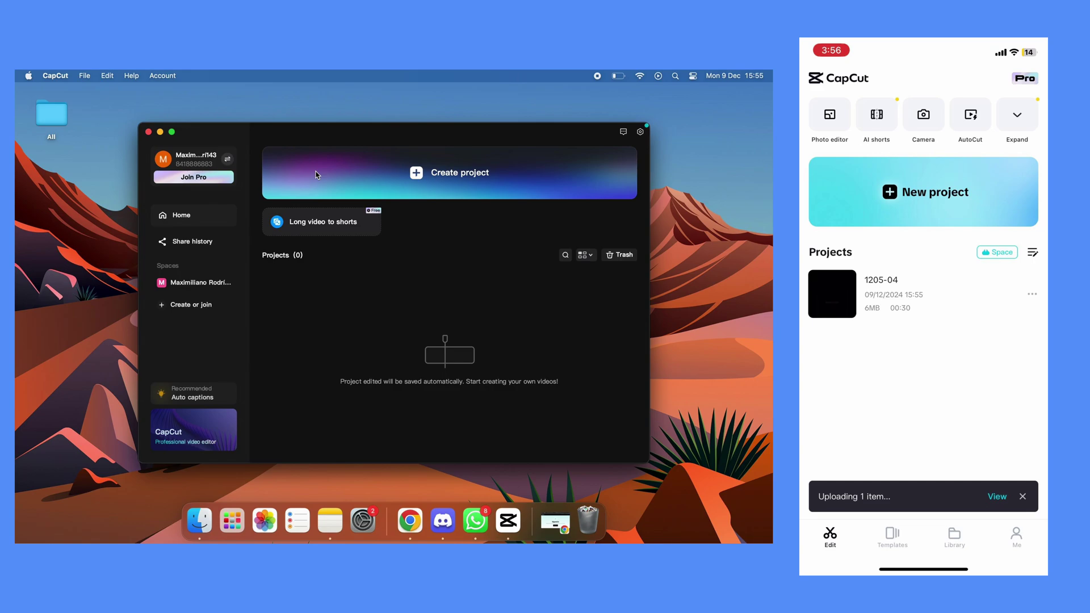
# Step: Open the account's cloud Space and refresh it to show the uploaded 1205-04 project
pyautogui.click(170, 282)
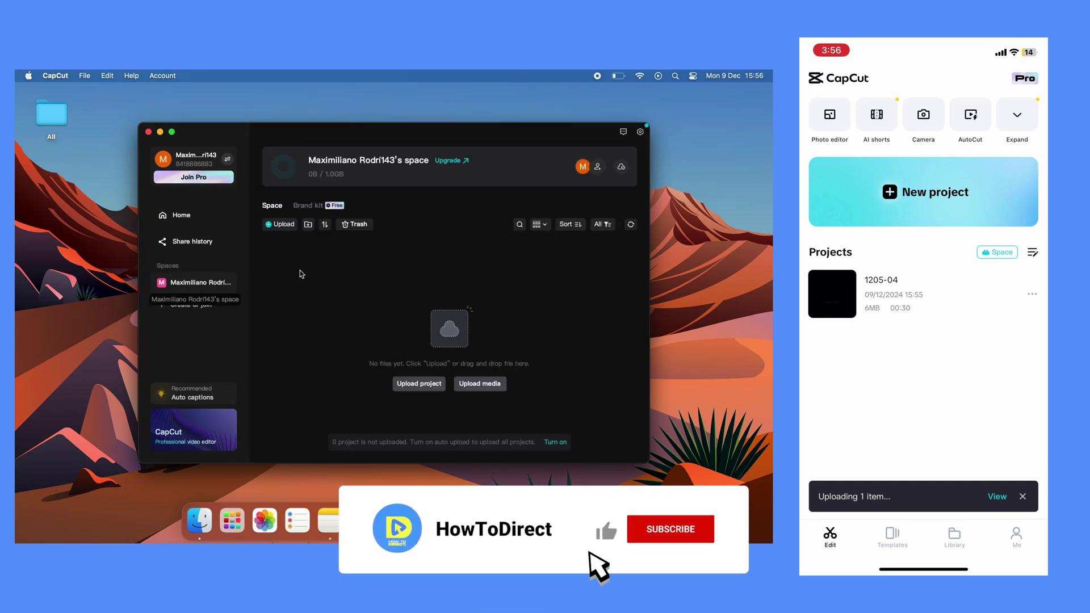
pyautogui.click(631, 226)
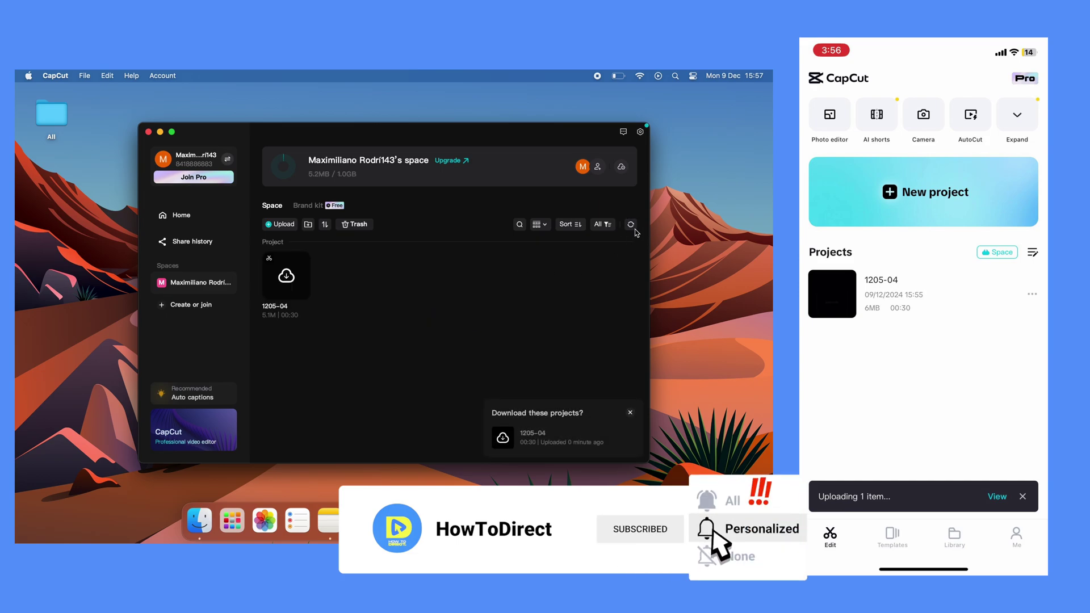